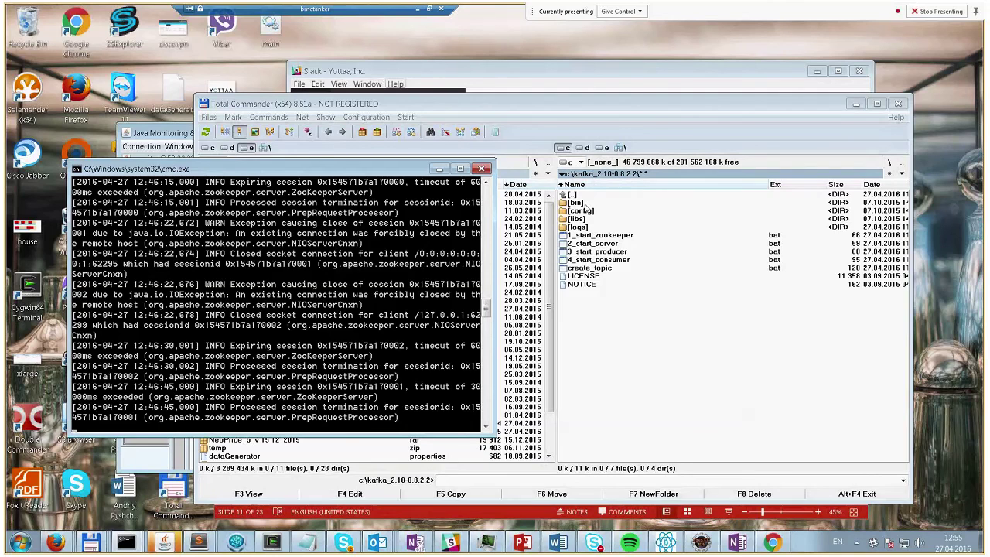
Step: Show the scripts in the Kafka bin\windows folder, and go back up to the kafka_2.10-0.8.2.2 folder
double_click(586, 204)
double_click(587, 203)
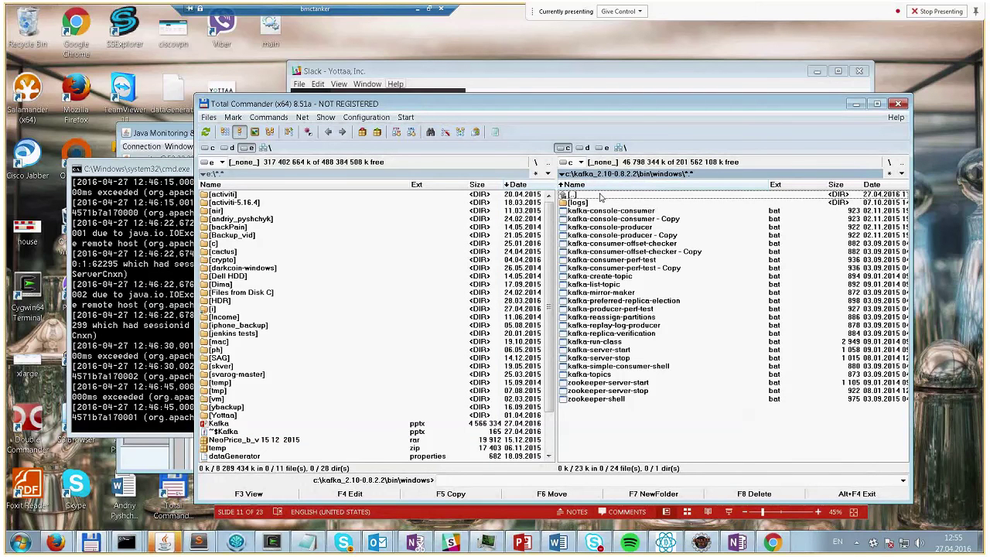
double_click(602, 196)
double_click(601, 196)
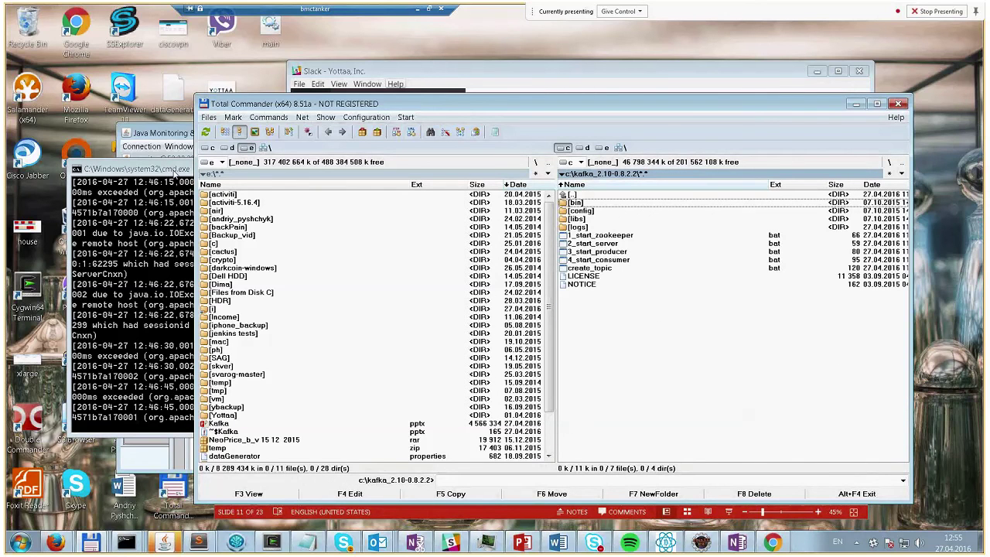
Step: Bring the ZooKeeper console window to the front, and return to the Kafka folder with the 2_start_server script selected
left_click(175, 173)
left_click_drag(175, 173, 194, 173)
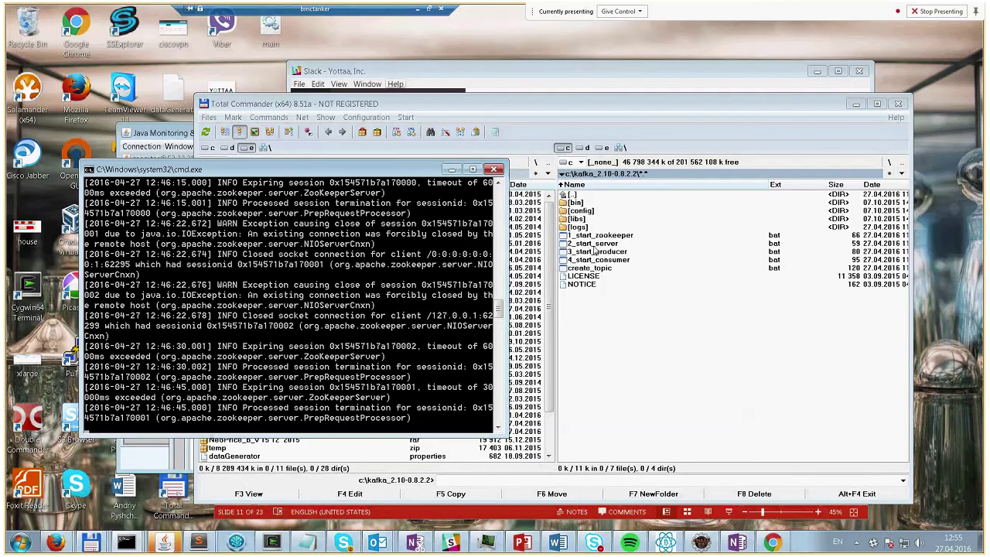
left_click(596, 252)
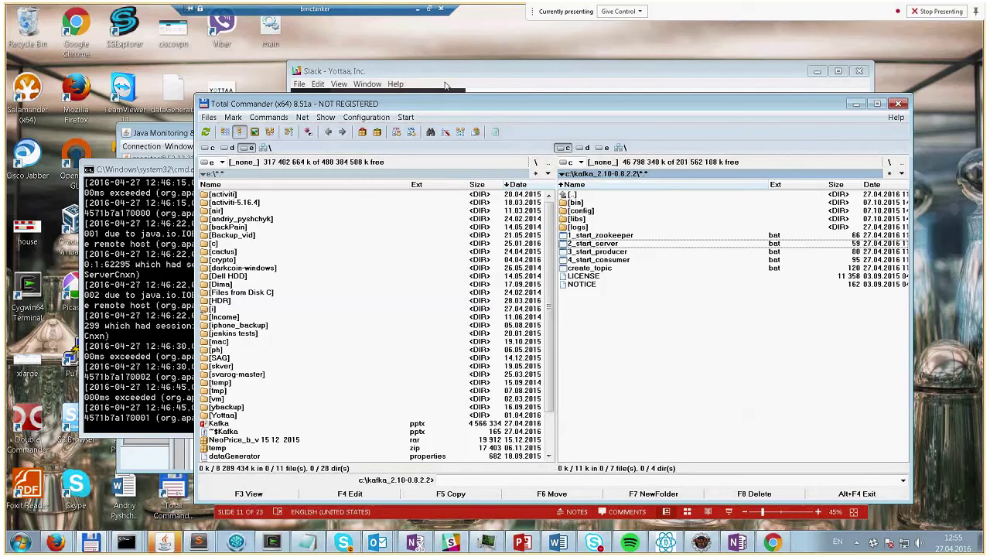
Step: Switch to the PowerPoint presentation and back to the remote desktop, and open the Kafka config folder
left_click(417, 13)
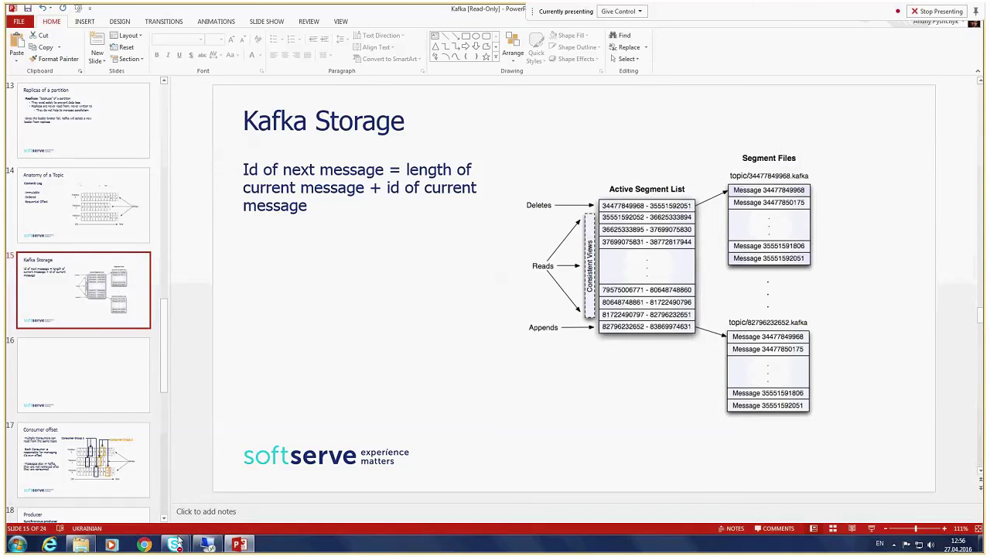
left_click(207, 545)
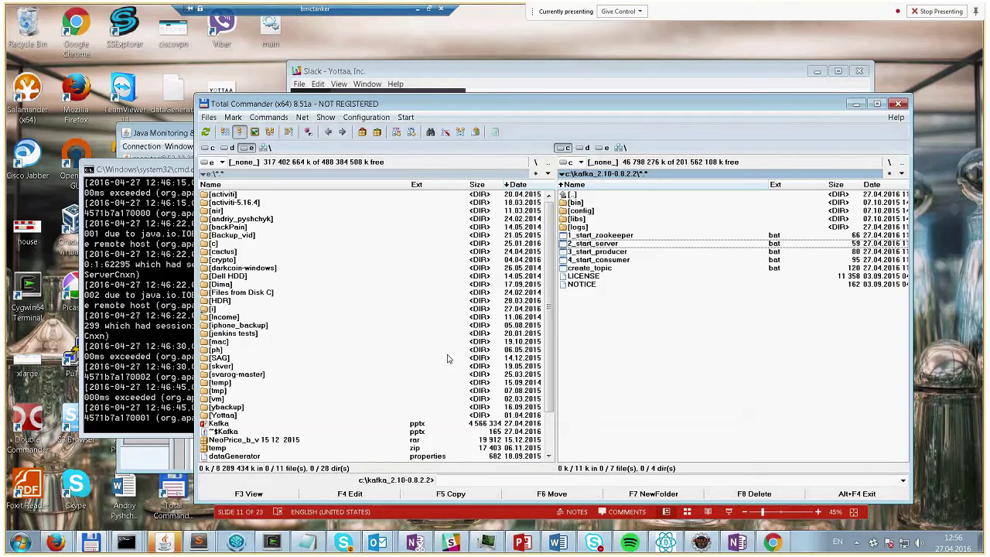
key("Up")
key("Up")
key("Up")
key("Up")
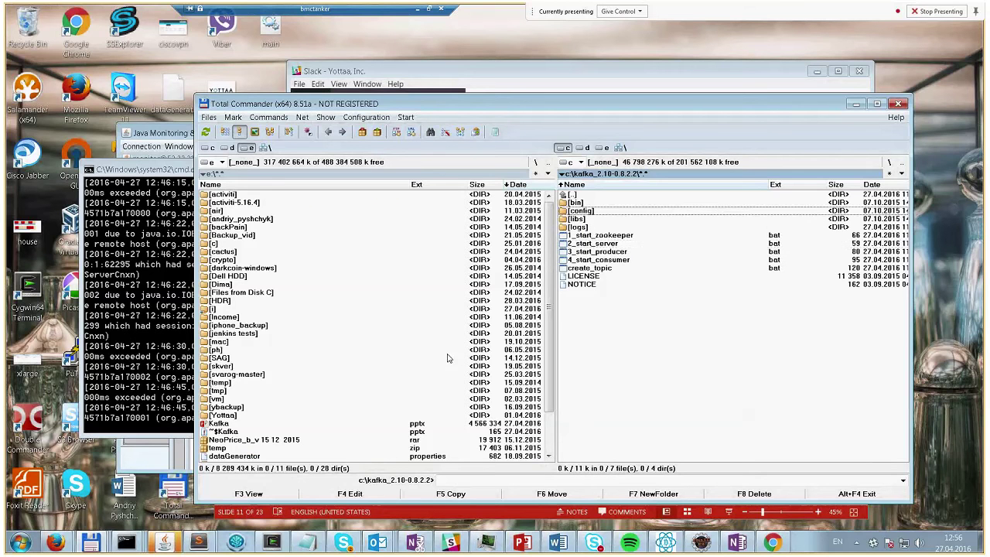
key("Return")
Step: Open producer.properties from the config folder in Notepad++, review its producer settings and close the editor
key("Down")
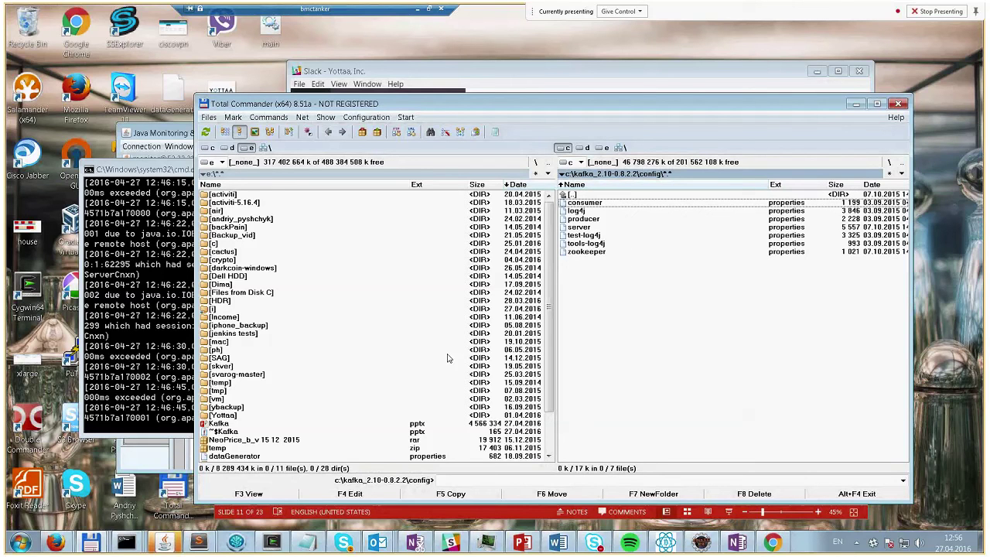
key("Down")
key("Down")
key("Down")
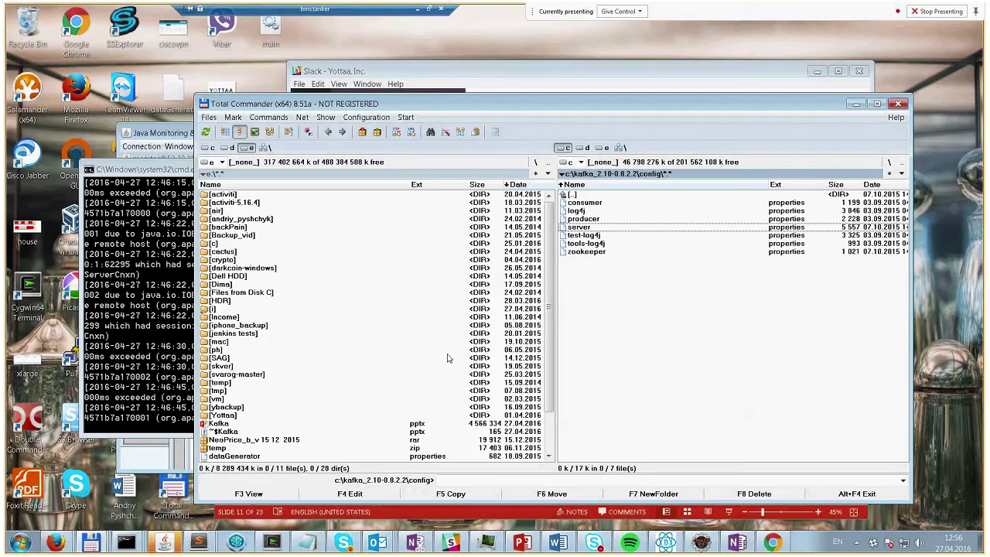
key("Up")
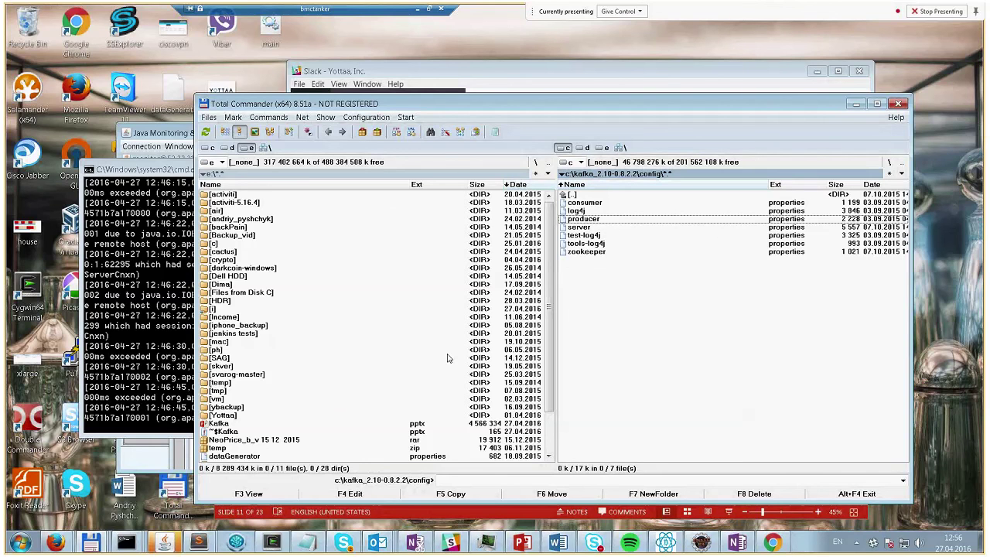
key("F4")
scroll(440, 325, "up", 11)
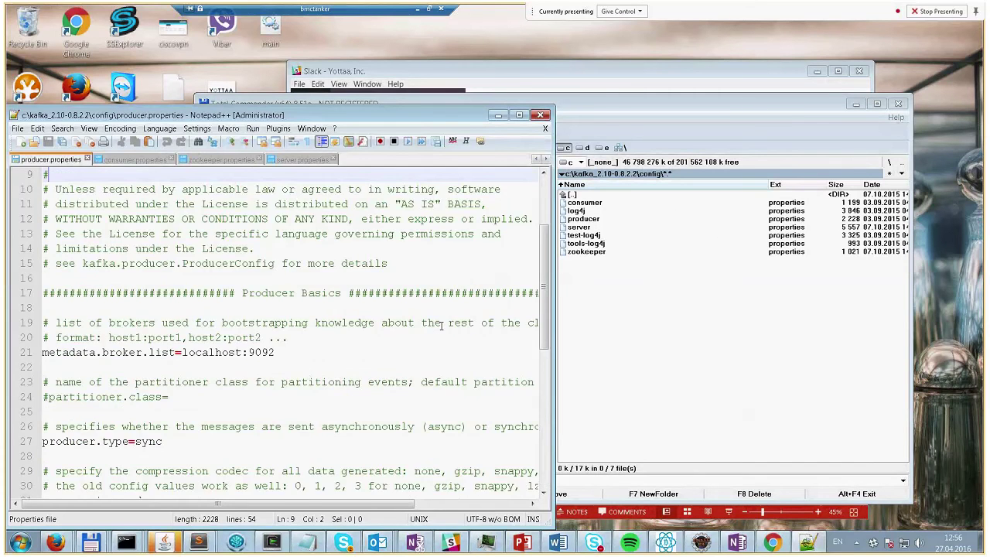
left_click(540, 115)
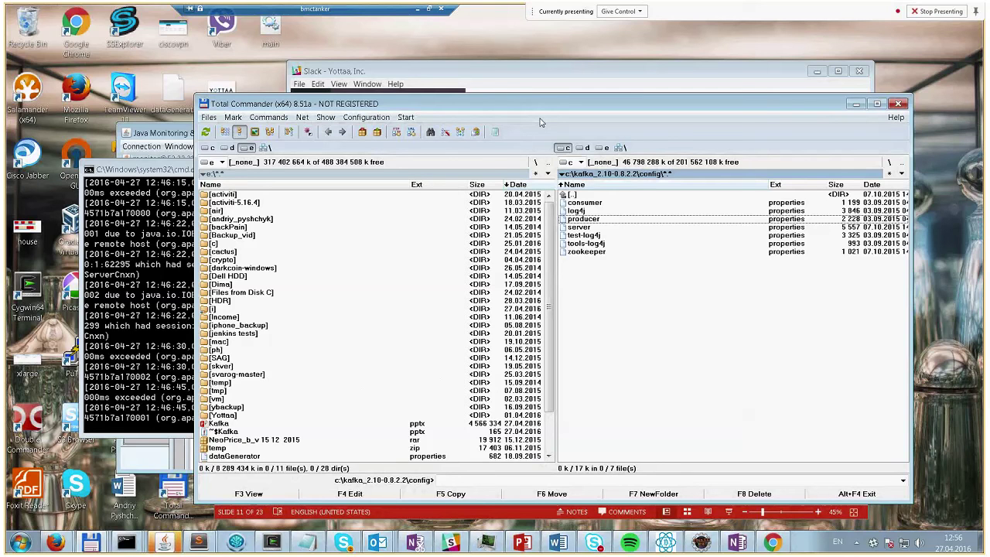
Step: Go back up from the config folder to the kafka_2.10-0.8.2.2 folder
key("Up")
key("Up")
key("Up")
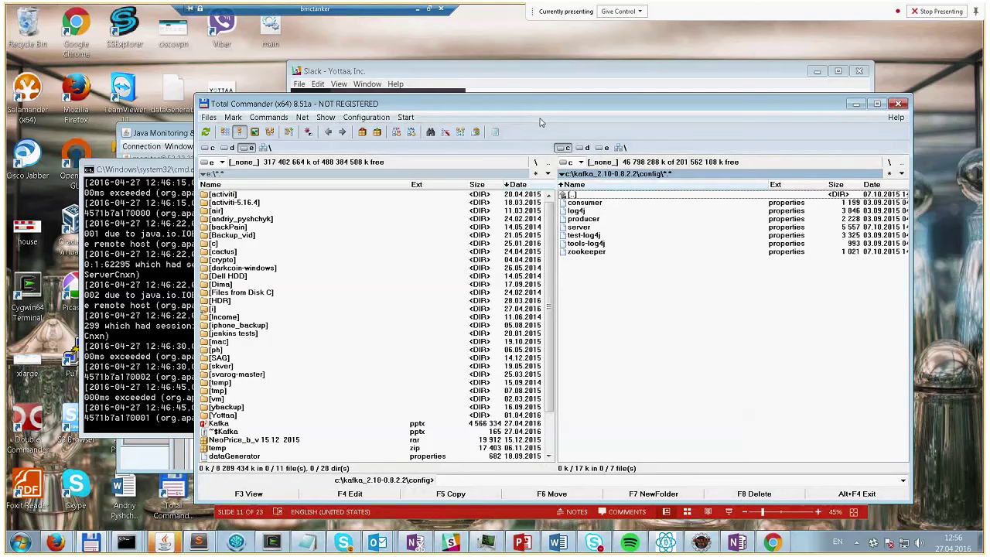
key("Return")
Step: Open 4_start_consumer.bat in Notepad++, widen the window to read the whole command, and return to the Kafka folder
key("Down")
key("Down")
key("Down")
key("Down")
key("Down")
key("Down")
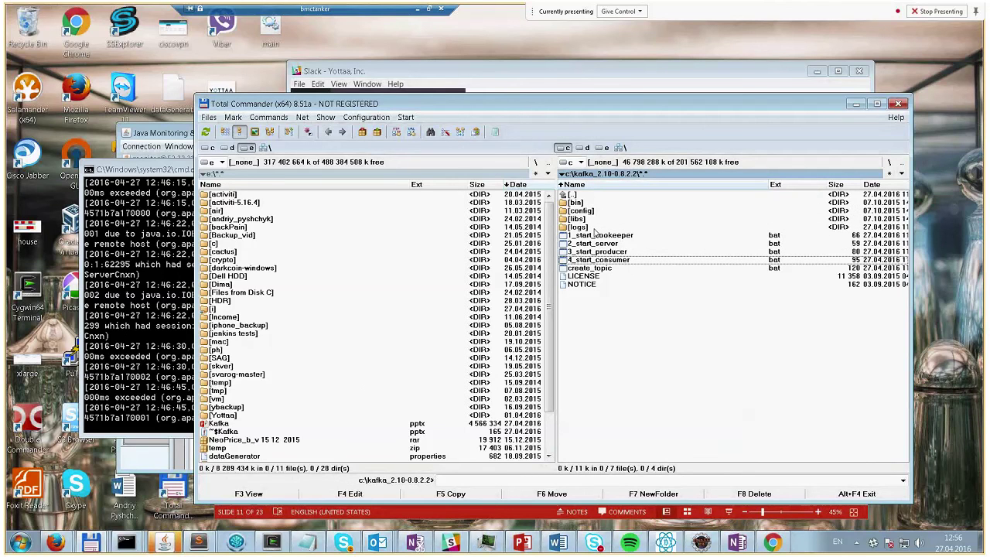
key("F4")
left_click_drag(558, 270, 816, 270)
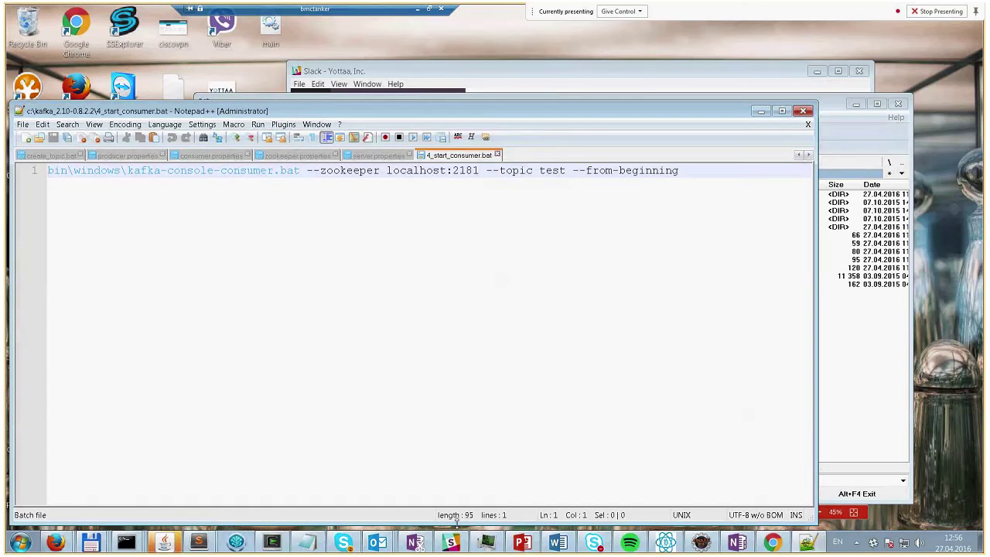
left_click(827, 110)
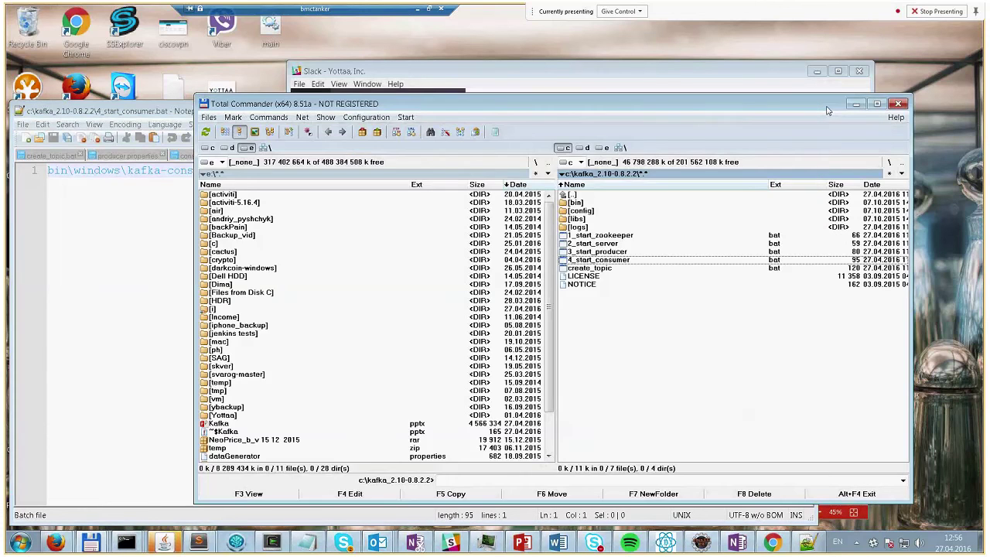
Step: Open 3_start_producer.bat in Notepad++ to read its command, and return to the Kafka folder
left_click(623, 243)
left_click(613, 252)
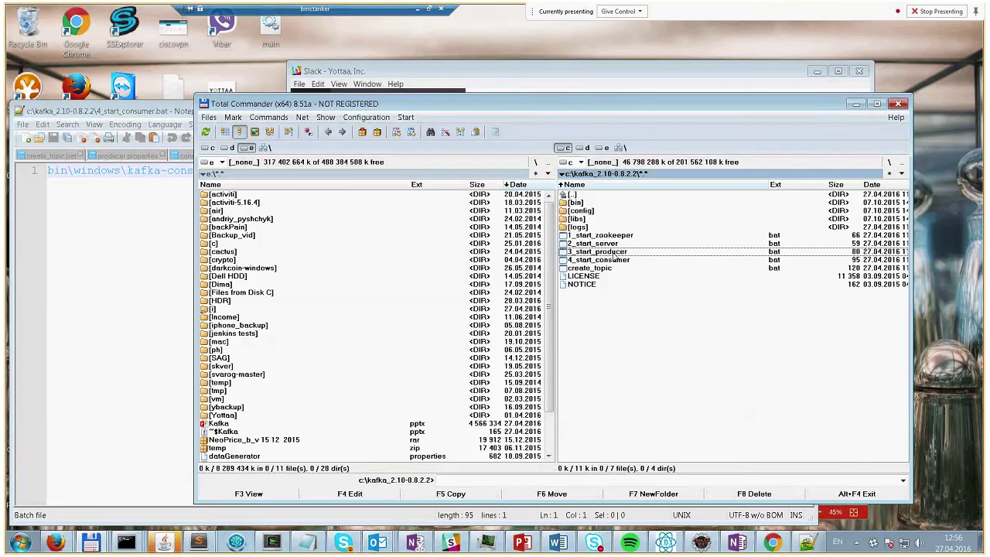
key("F4")
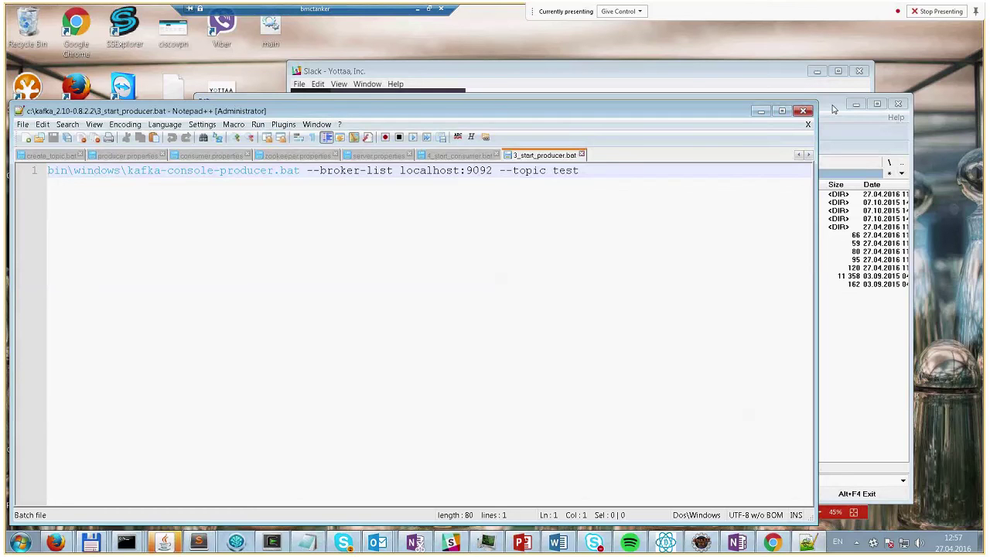
left_click(834, 109)
Step: Select the create_topic script in the Kafka folder, and switch back to the Kafka presentation in PowerPoint
left_click(607, 244)
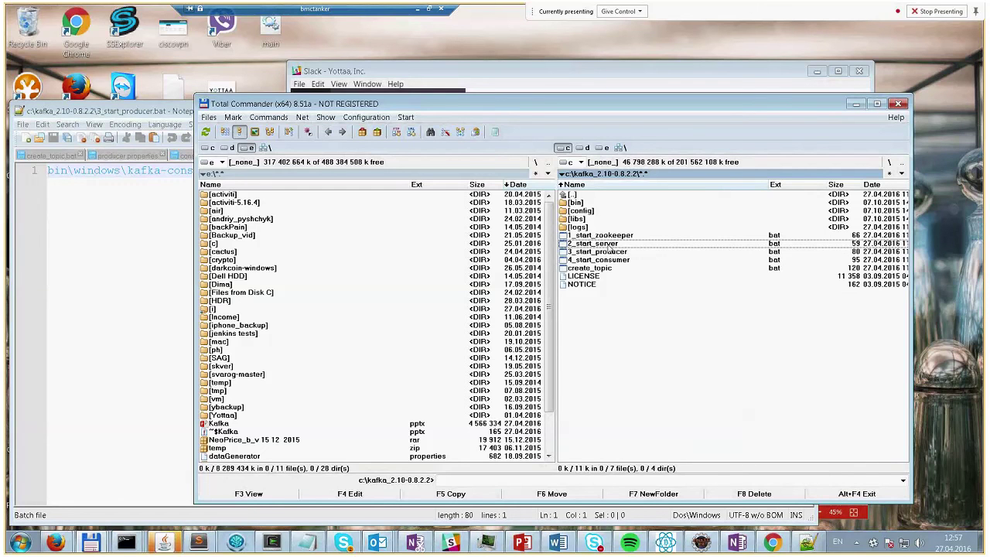
key("Down")
key("Down")
key("Down")
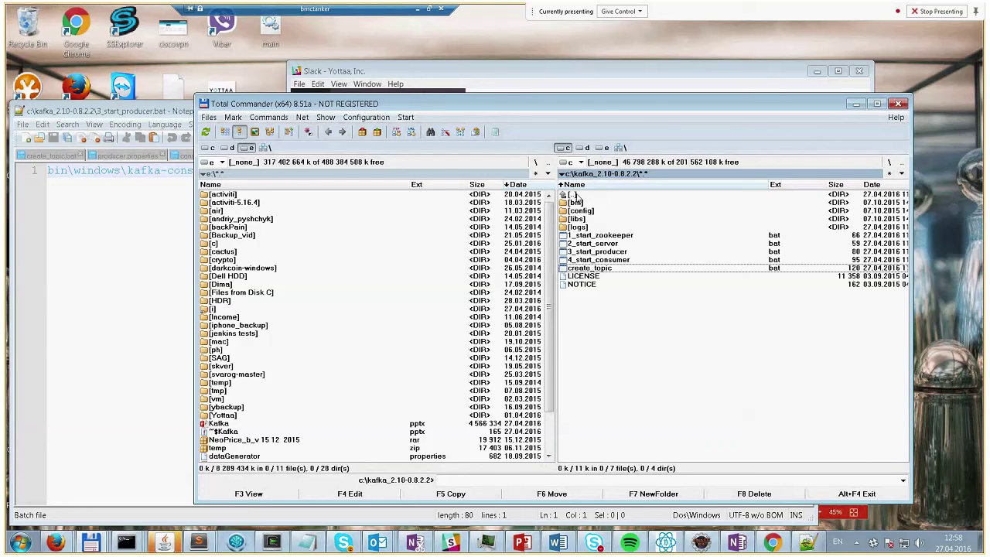
left_click(416, 13)
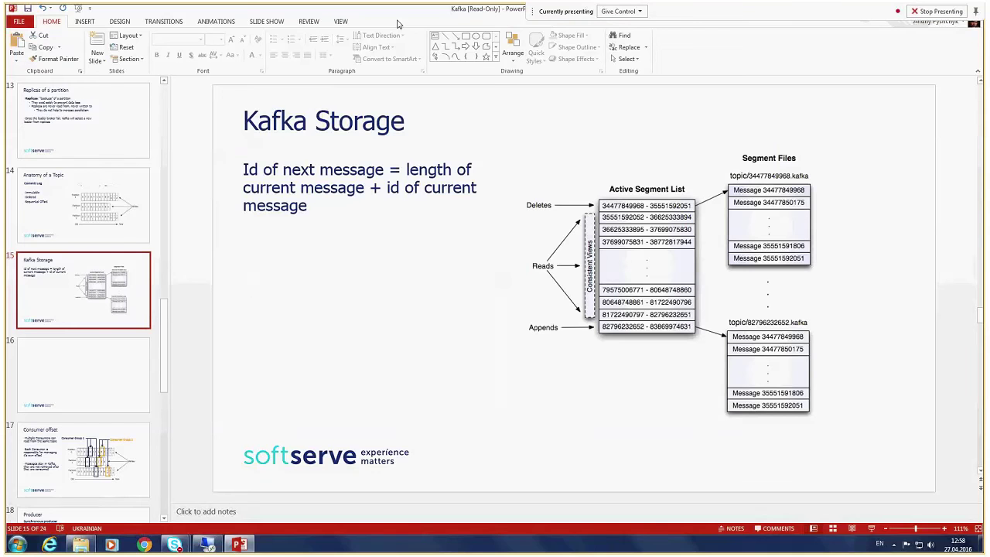